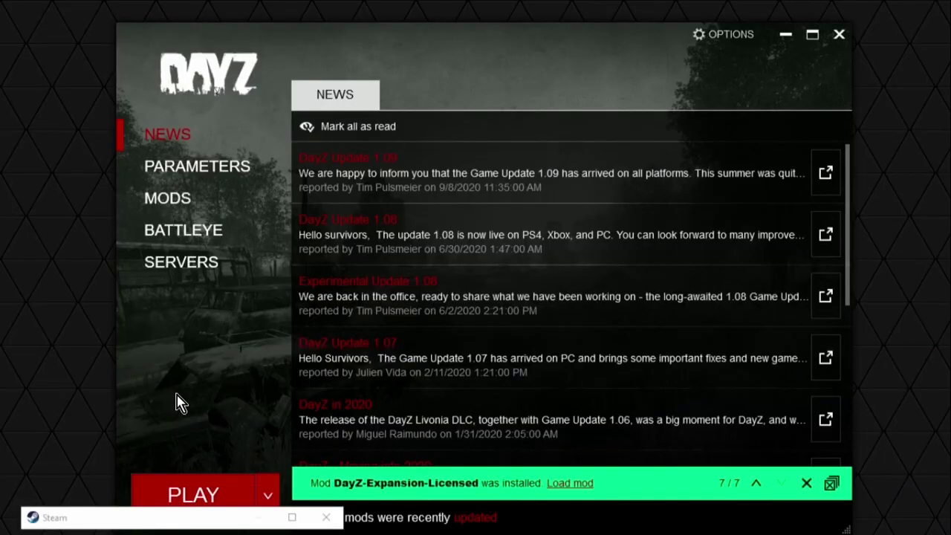
Step: Show the details of the official server DayZ NL 3664713, including its mod requirement
click(186, 269)
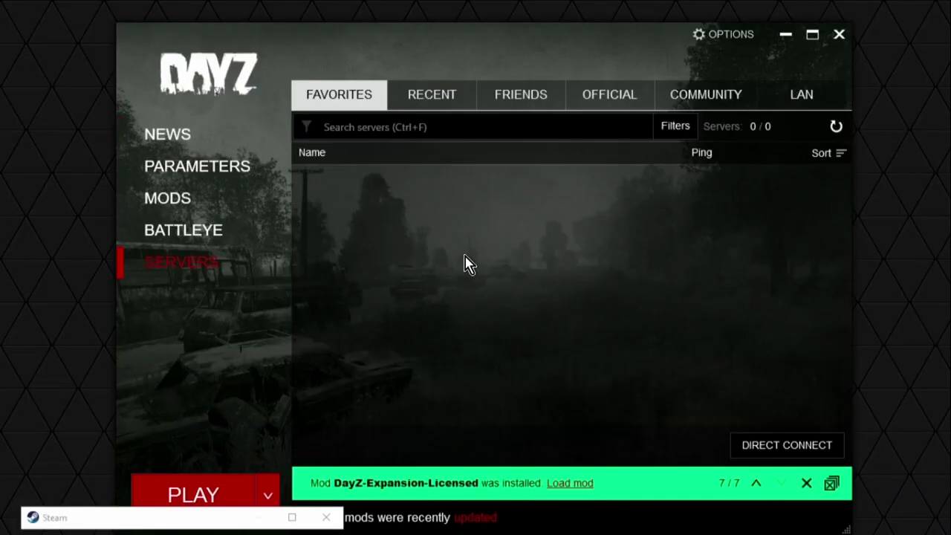
click(622, 102)
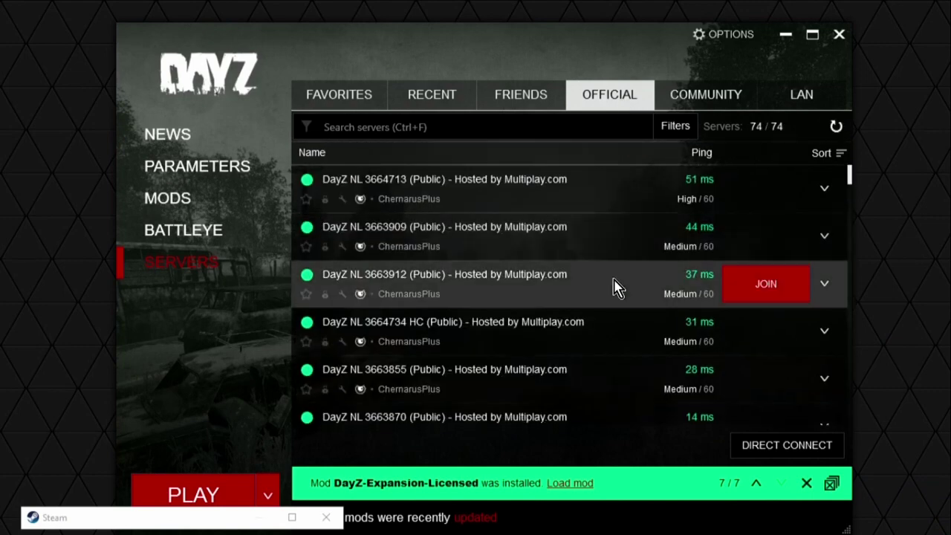
click(524, 204)
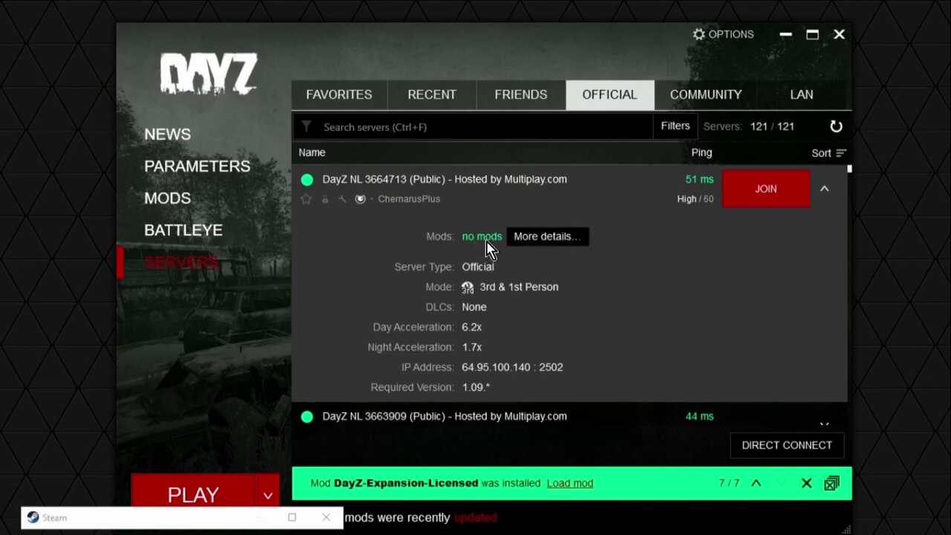
Step: Search the community servers for "expansion"
click(699, 98)
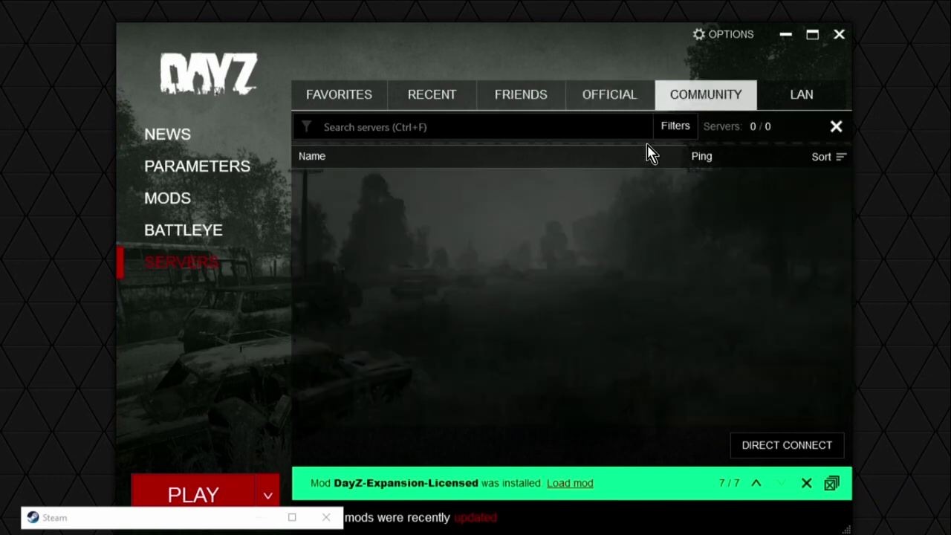
click(441, 127)
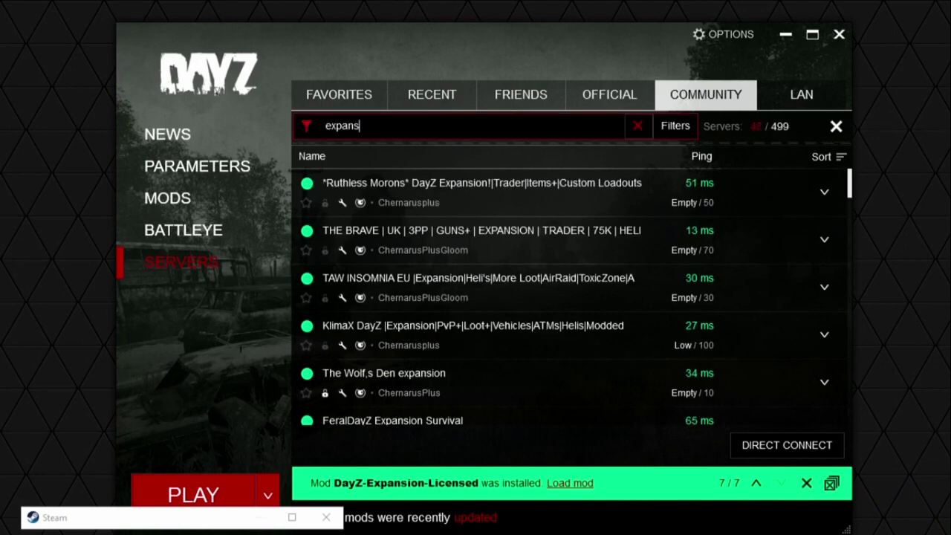
text(expansion)
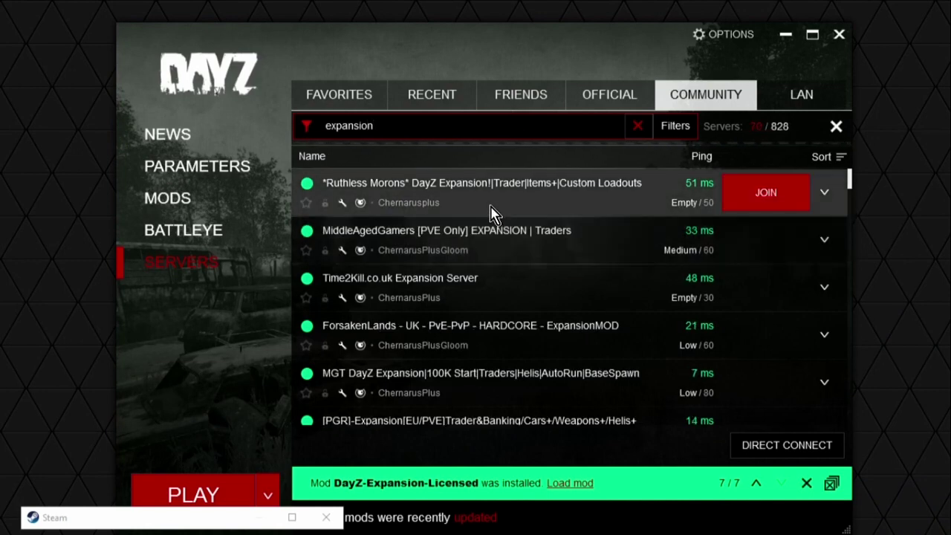
Step: Open the full mod details of the *Ruthless Morons* DayZ Expansion server and review the complete list of required content
click(505, 214)
mouse_move(467, 248)
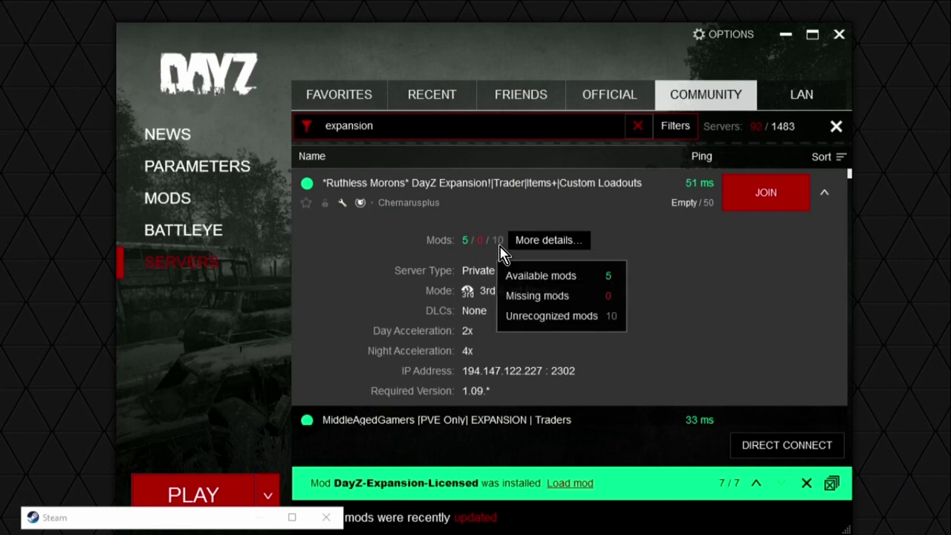
click(538, 242)
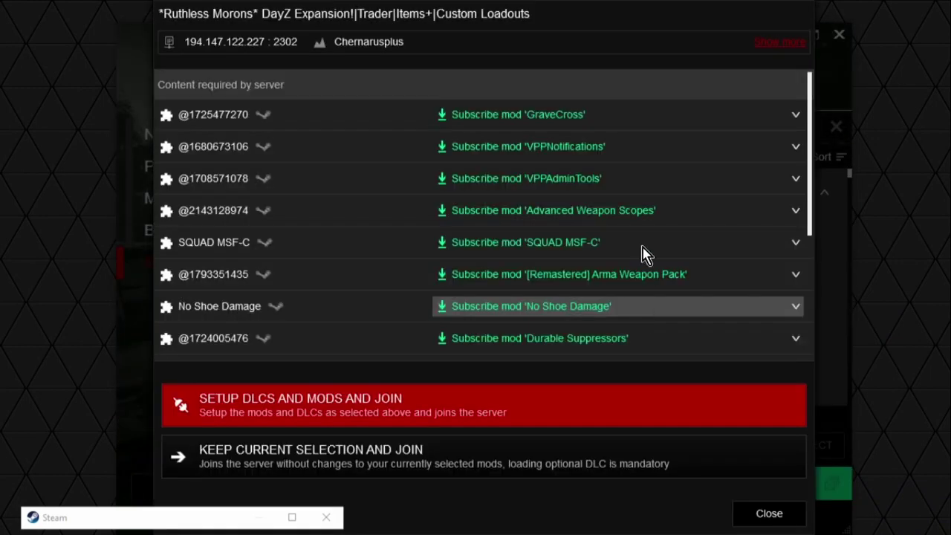
scroll(661, 159, down, 3)
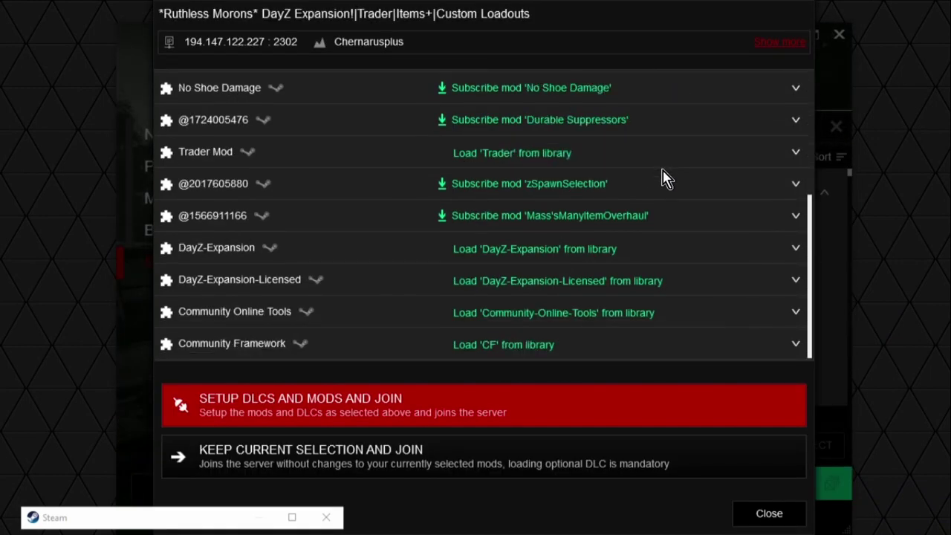
scroll(664, 177, up, 3)
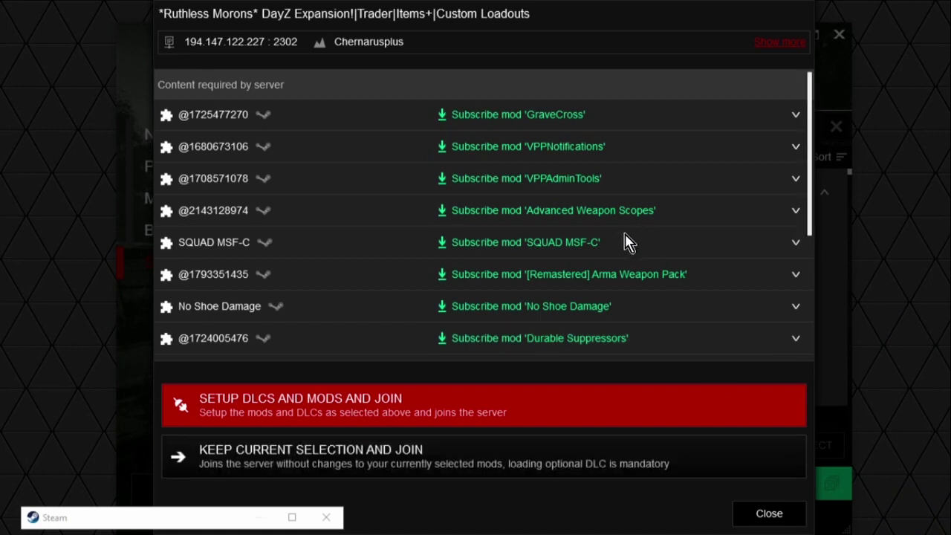
Step: Look up the required GraveCross mod on the Steam Workshop, check the search results, and close the Workshop window
click(792, 118)
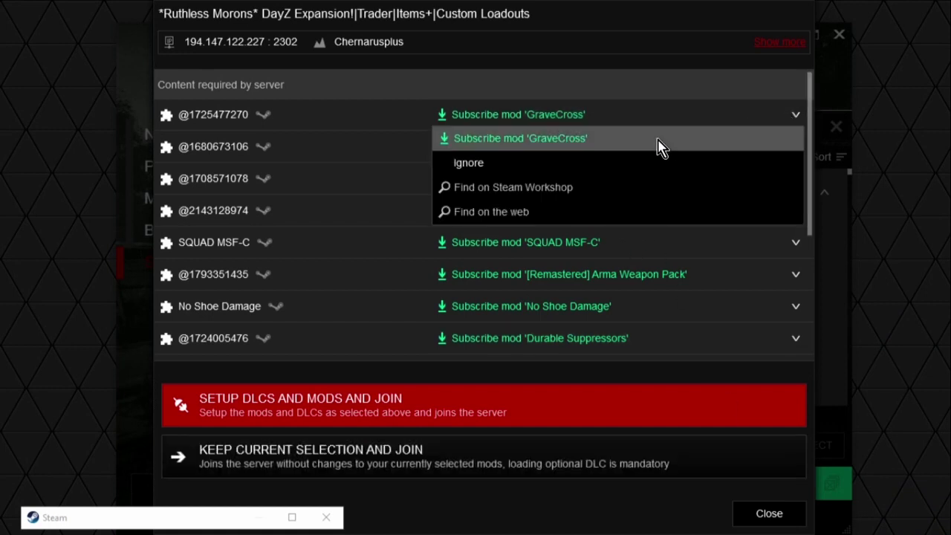
click(518, 183)
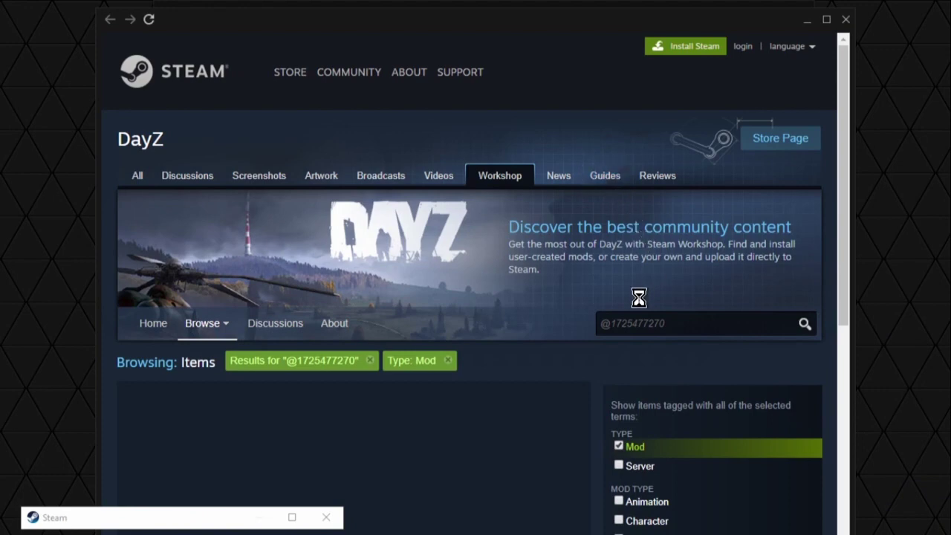
scroll(632, 317, down, 1)
scroll(620, 332, down, 2)
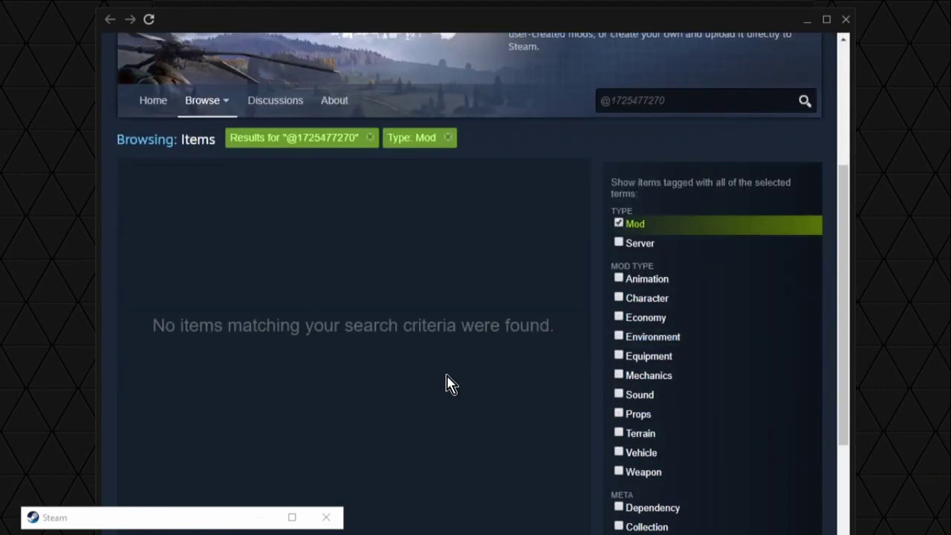
scroll(448, 374, up, 2)
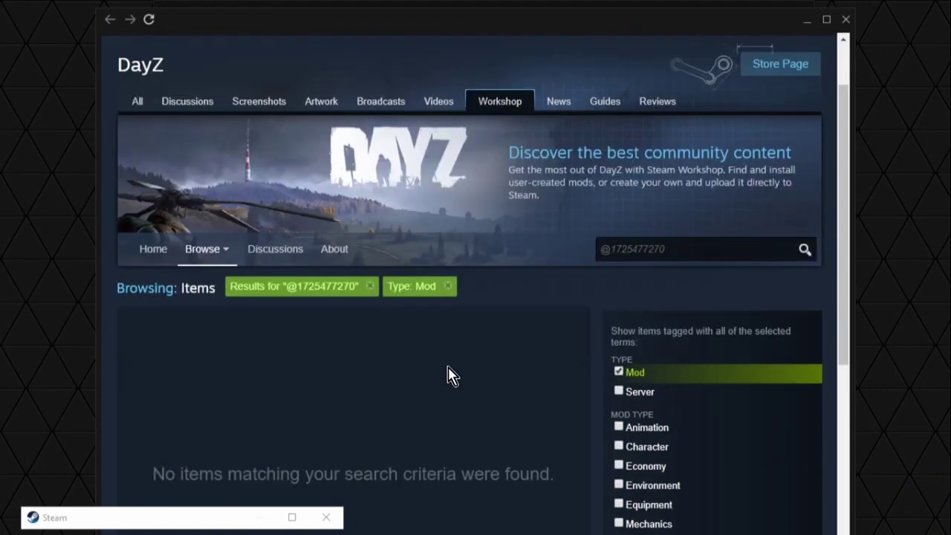
click(845, 21)
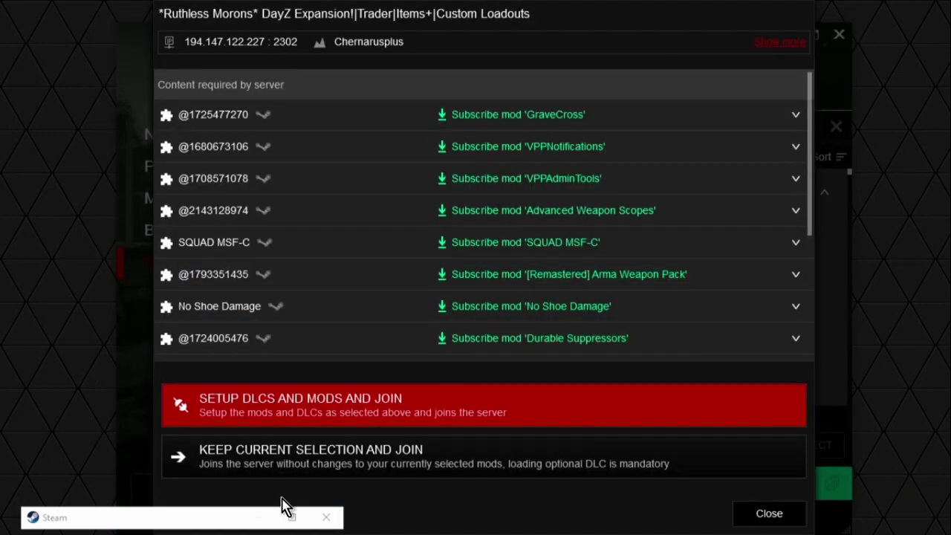
click(156, 528)
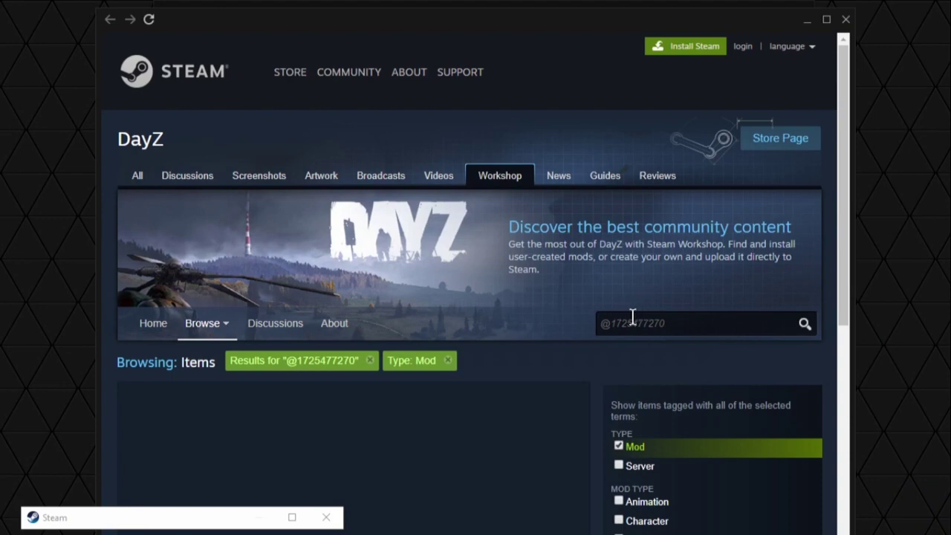
scroll(632, 319, down, 3)
scroll(446, 375, up, 2)
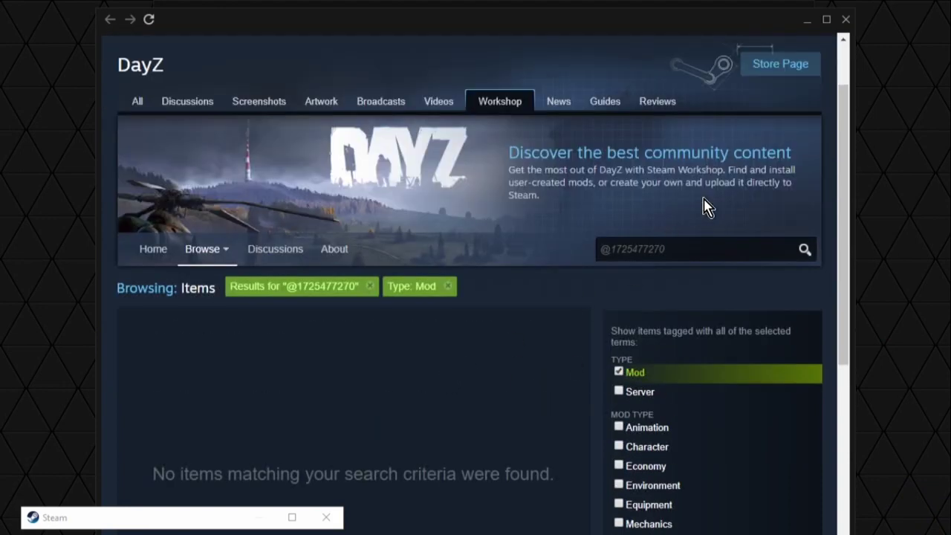
click(846, 20)
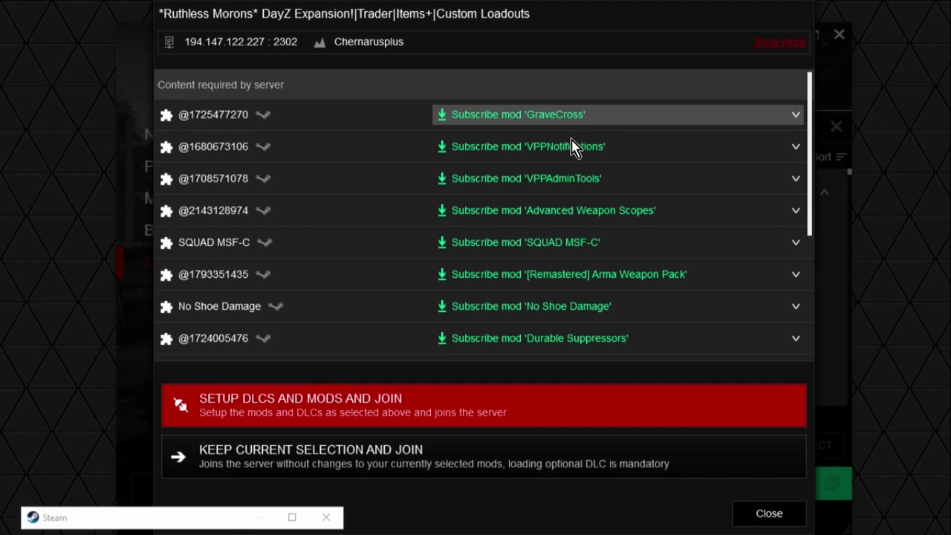
Step: Review the server's remaining required mods, and switch to Steam to open the DayZ Workshop
scroll(584, 179, down, 1)
scroll(592, 212, down, 4)
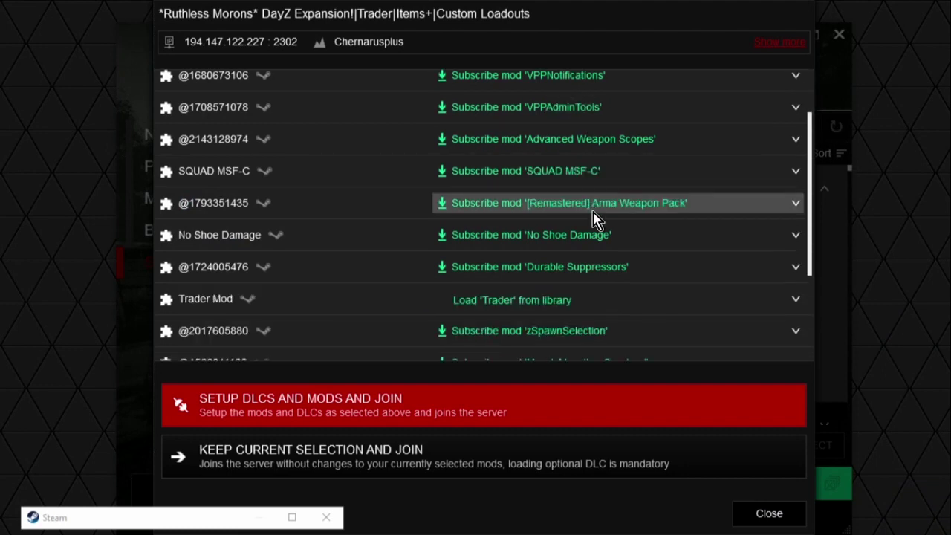
scroll(600, 238, down, 1)
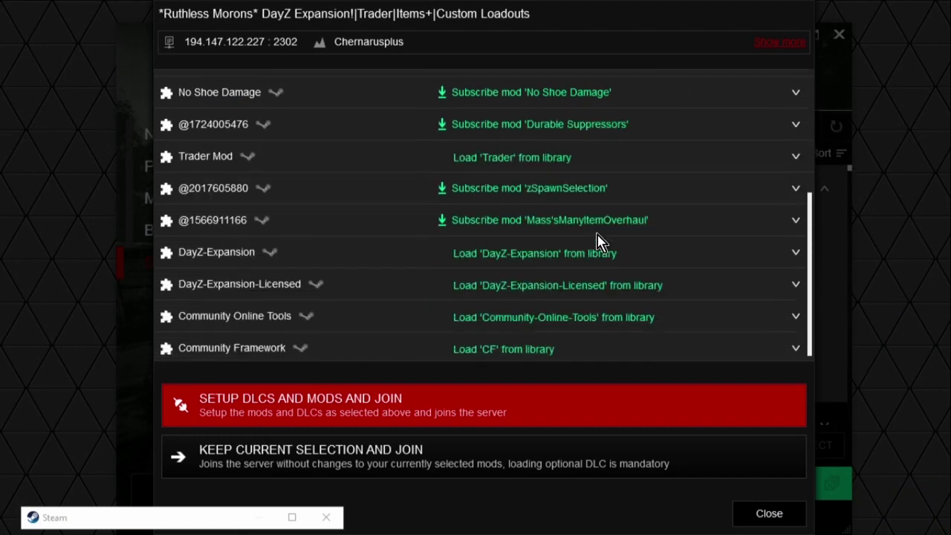
scroll(594, 264, up, 2)
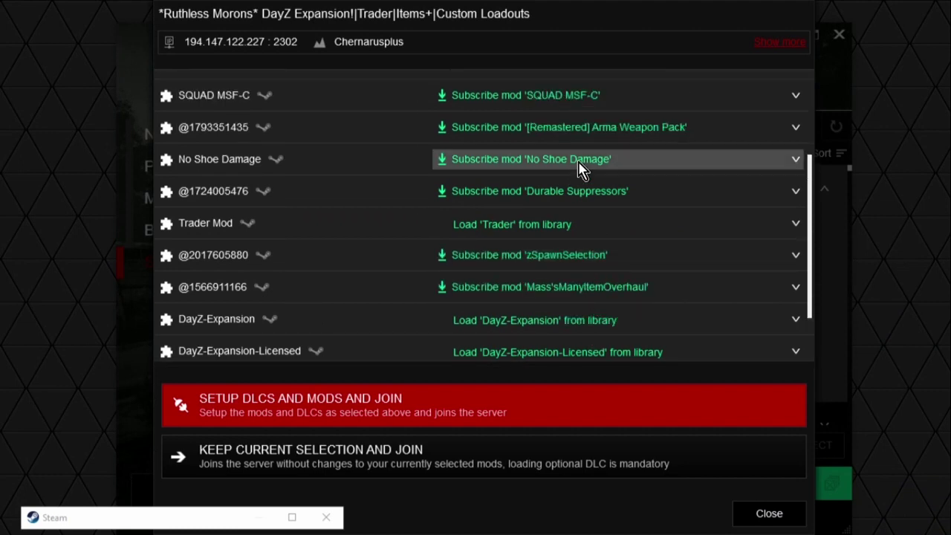
click(293, 518)
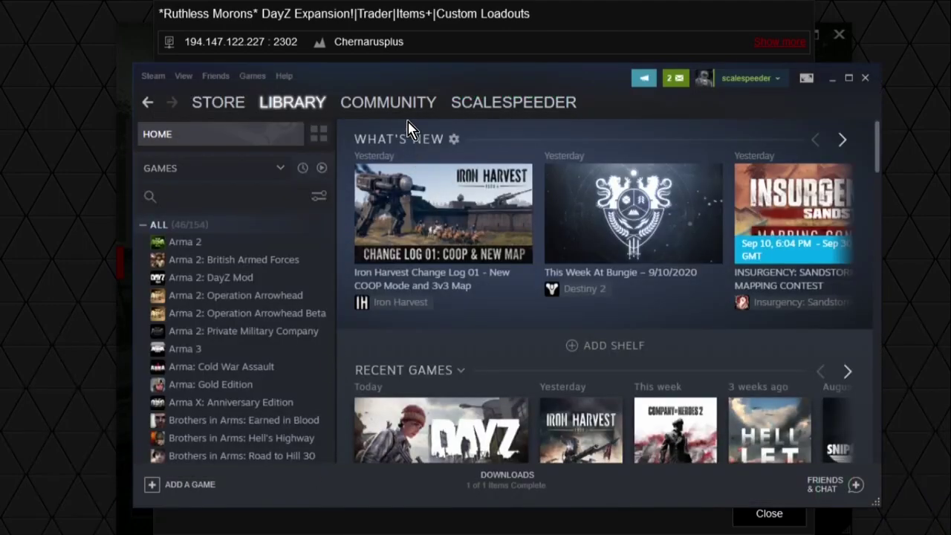
mouse_move(373, 106)
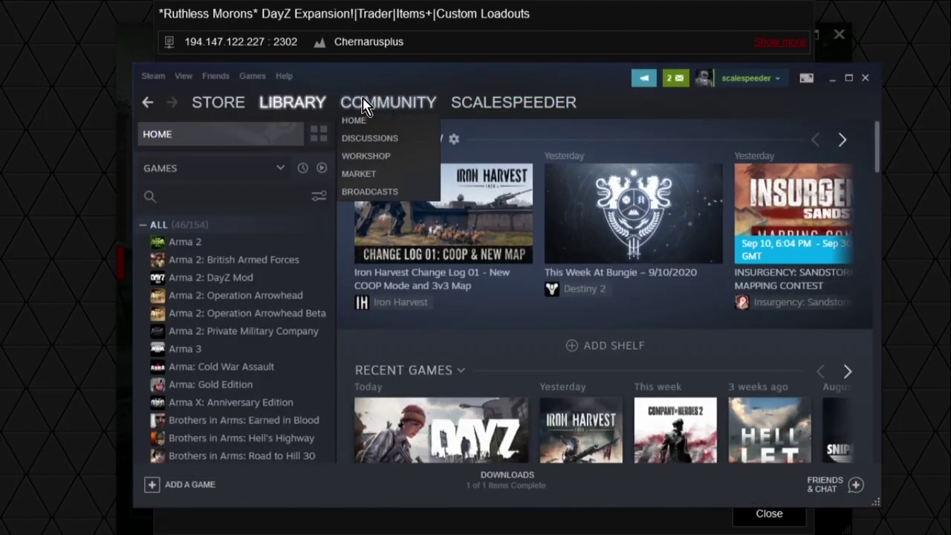
click(366, 157)
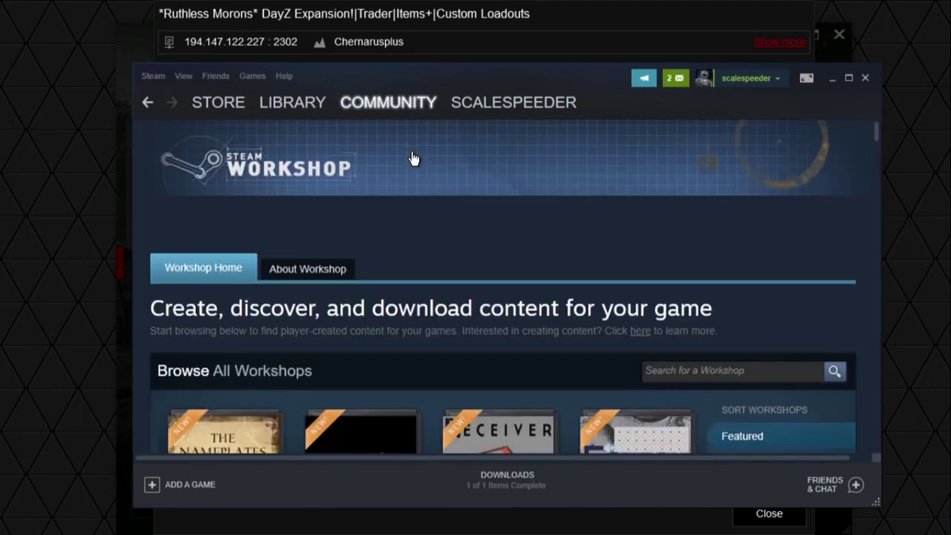
click(706, 370)
text(dayz)
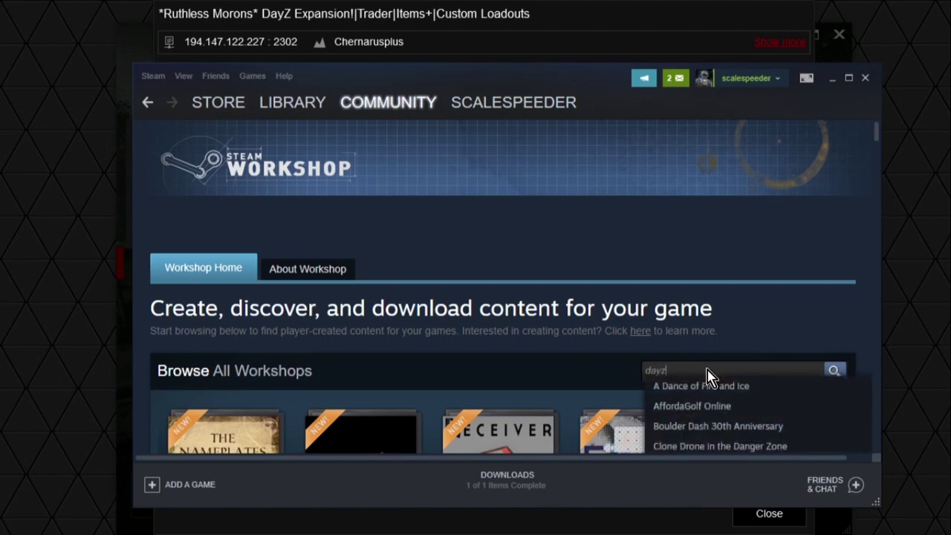
click(661, 387)
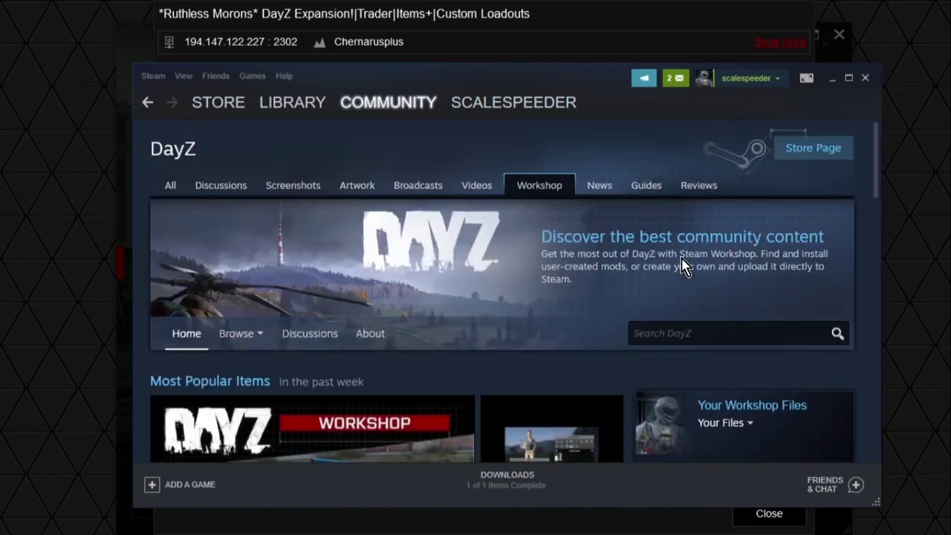
Step: Search the DayZ Workshop for "shoe damage"
scroll(681, 253, down, 1)
click(706, 255)
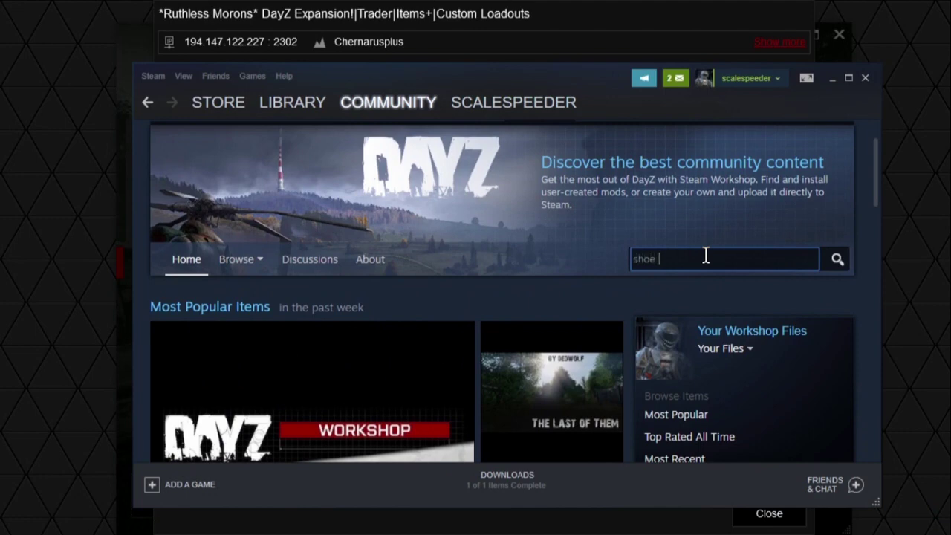
text(damage)
key(Return)
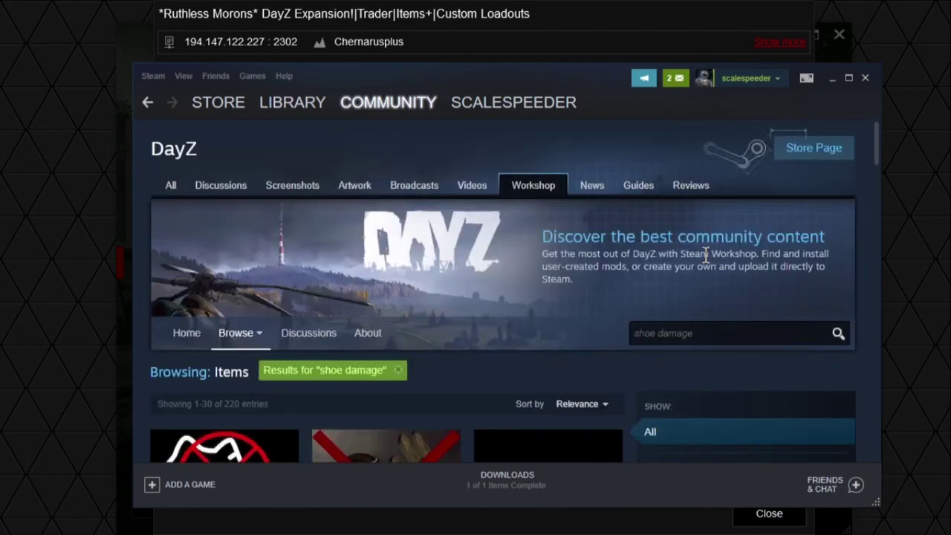
Step: View the No Shoe Damage mod's page with its subscription option, and return to the DayZ launcher's community server list
scroll(710, 267, down, 5)
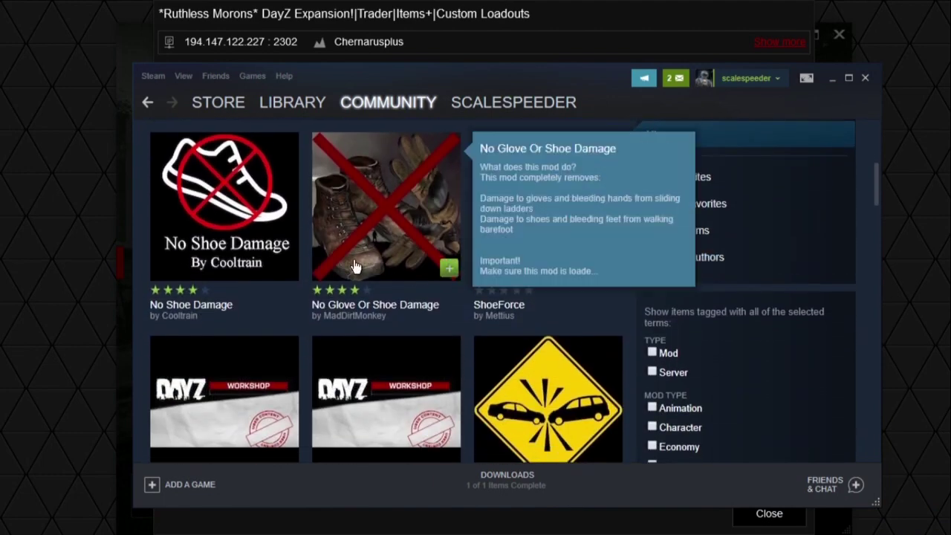
mouse_move(239, 204)
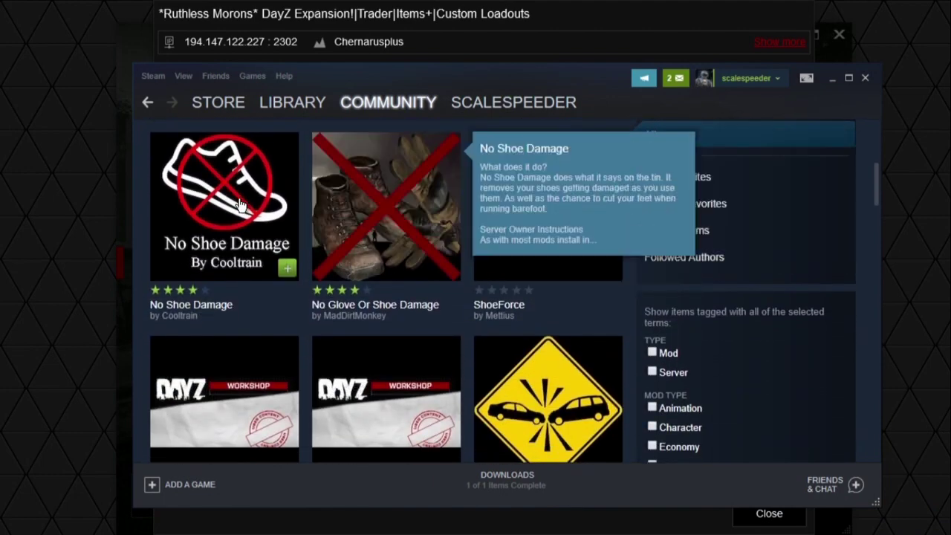
click(478, 249)
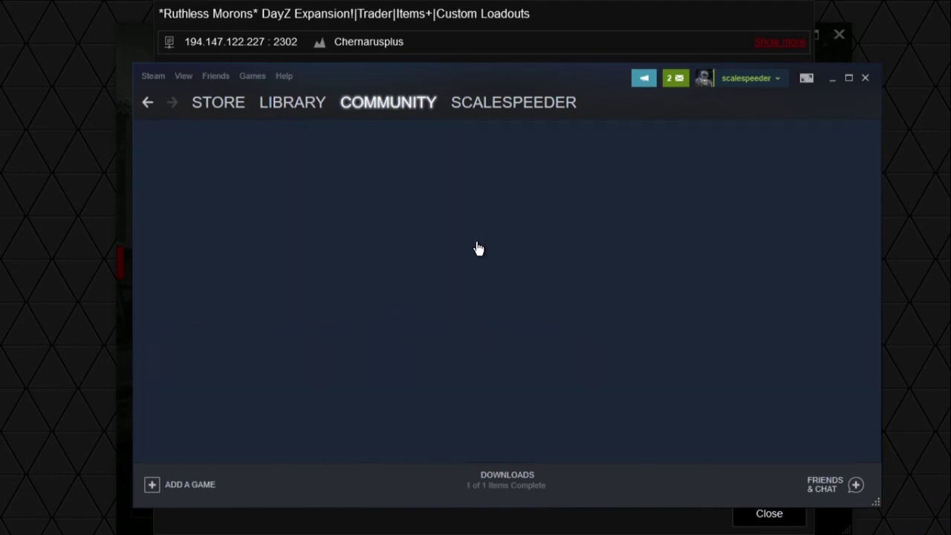
scroll(552, 257, down, 4)
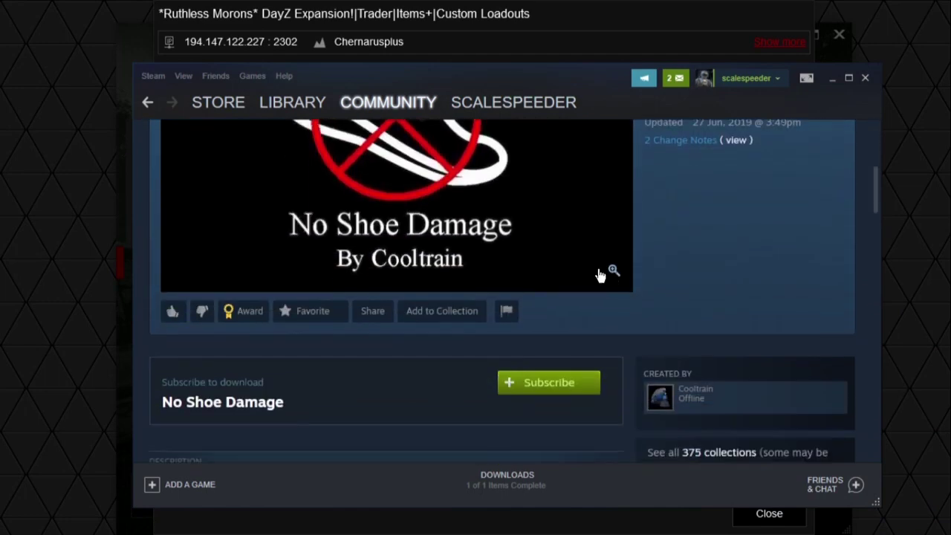
scroll(594, 279, down, 1)
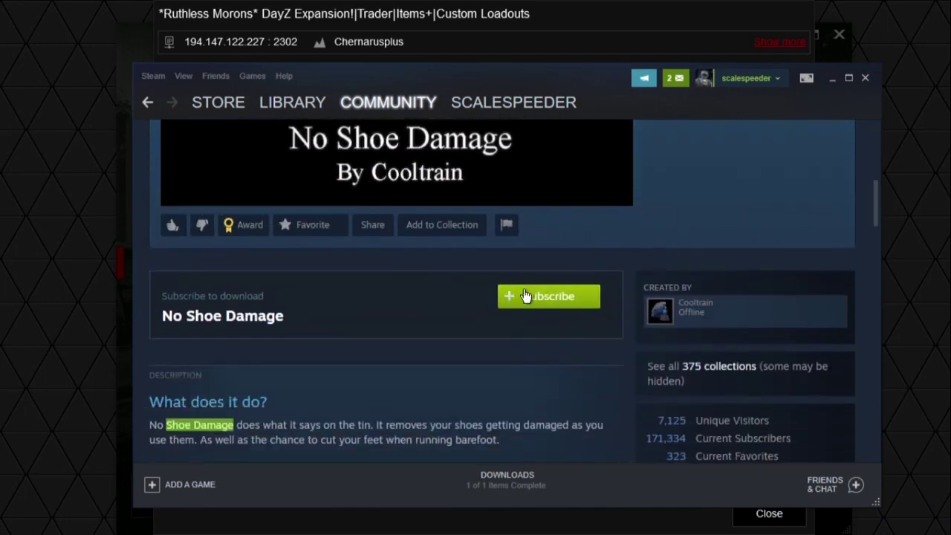
click(833, 78)
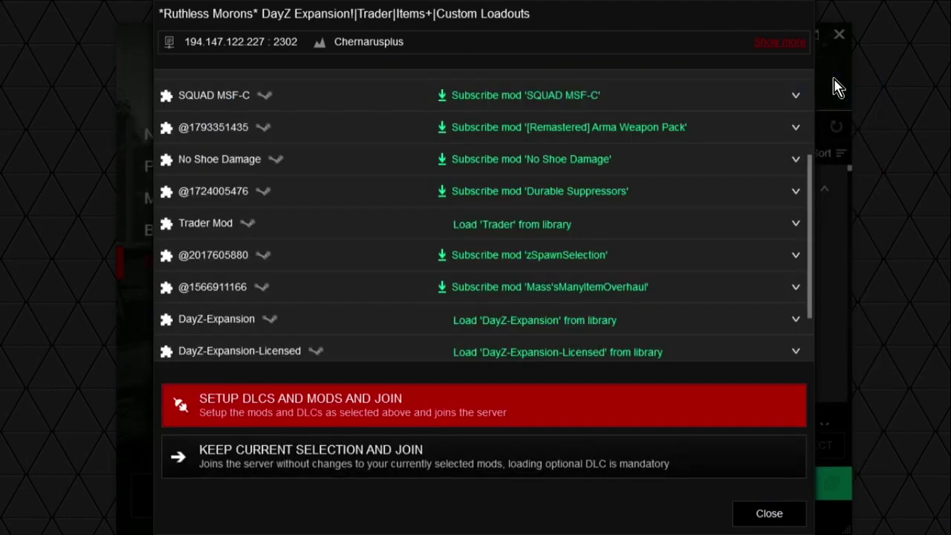
click(779, 511)
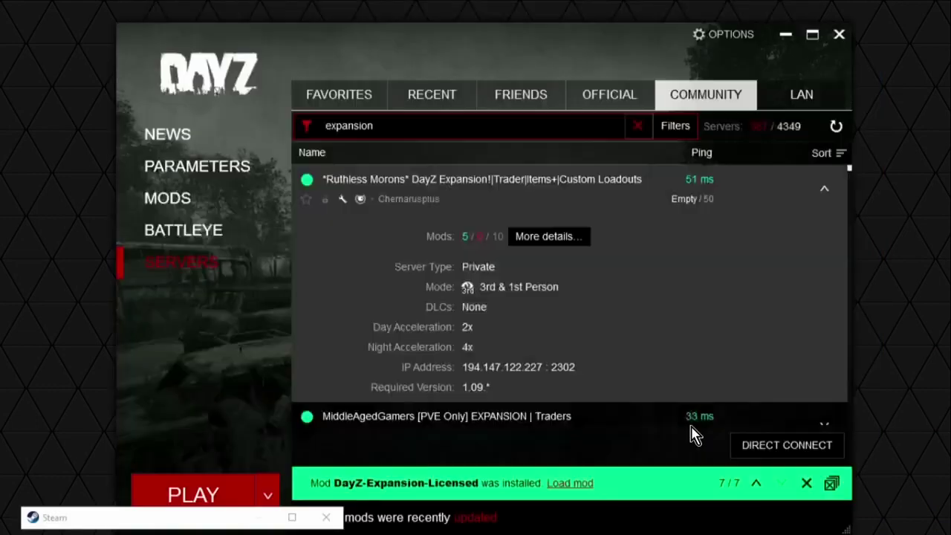
Step: Load the Trader mod in the launcher's mod list, and return to the server list
click(159, 202)
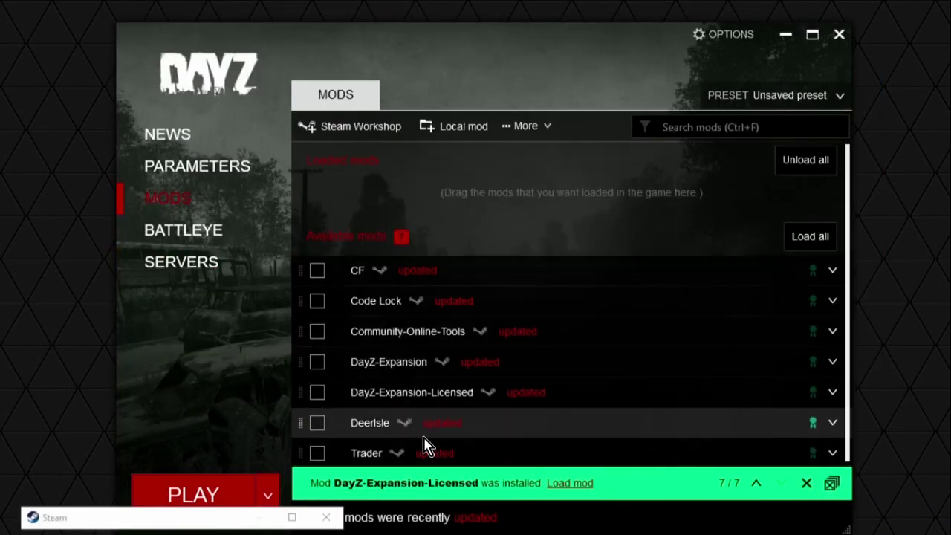
click(318, 453)
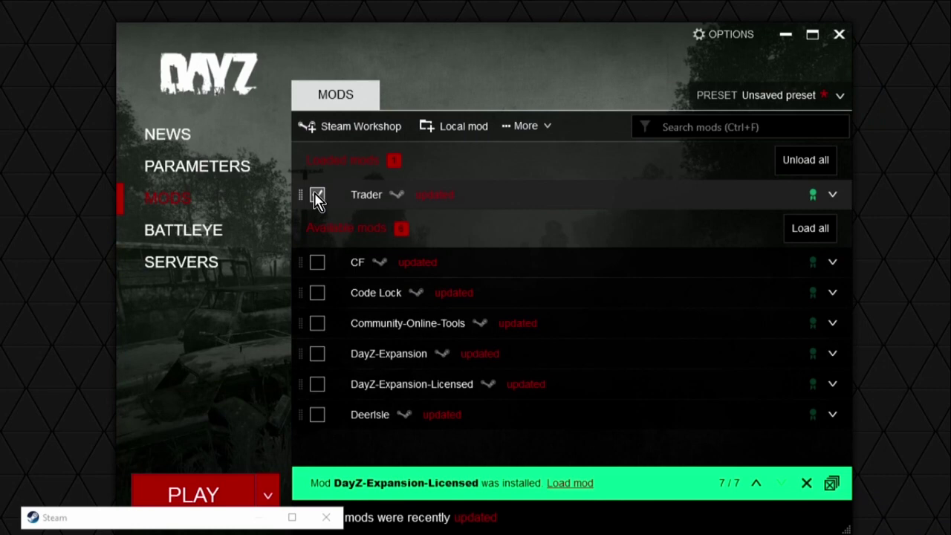
click(199, 266)
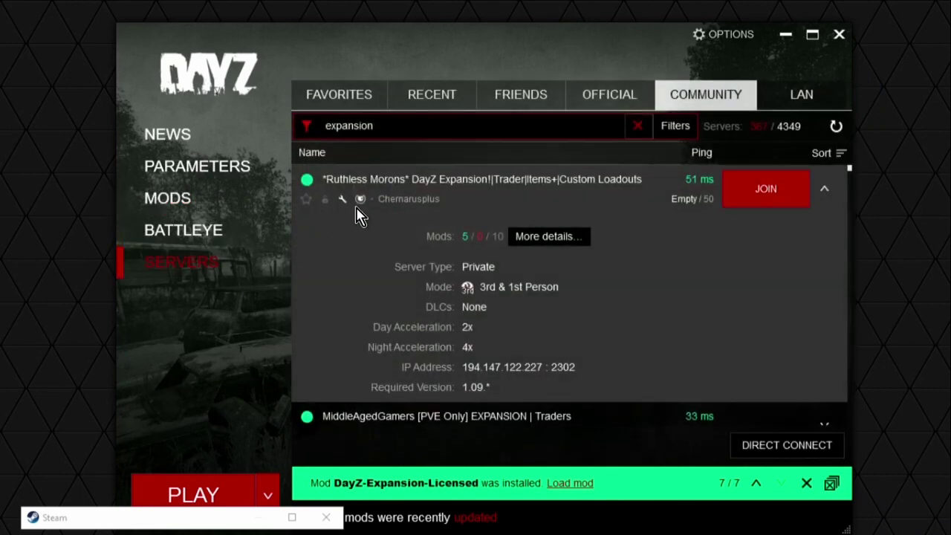
Step: View the content required by the favorite server "1T Scalespeeder Gaming PC PvE Only", and close its details
click(353, 103)
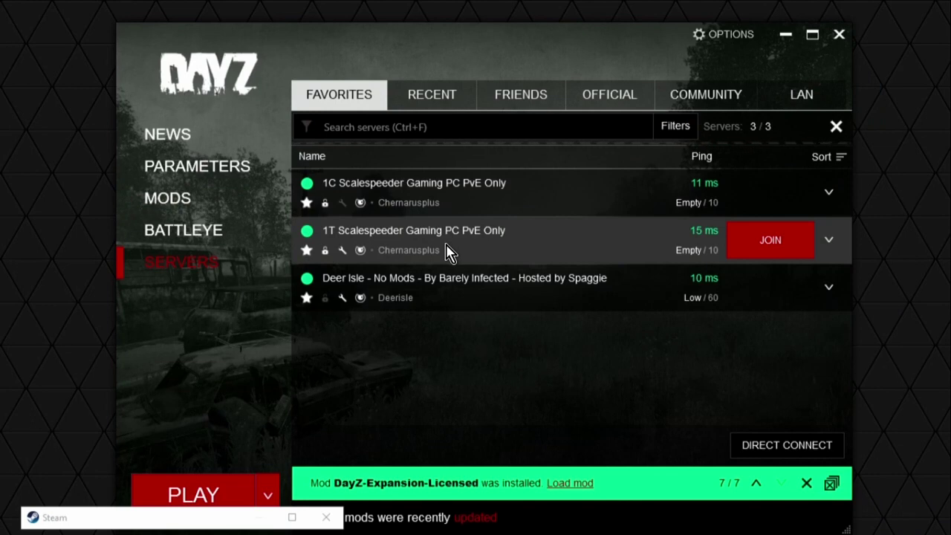
click(553, 246)
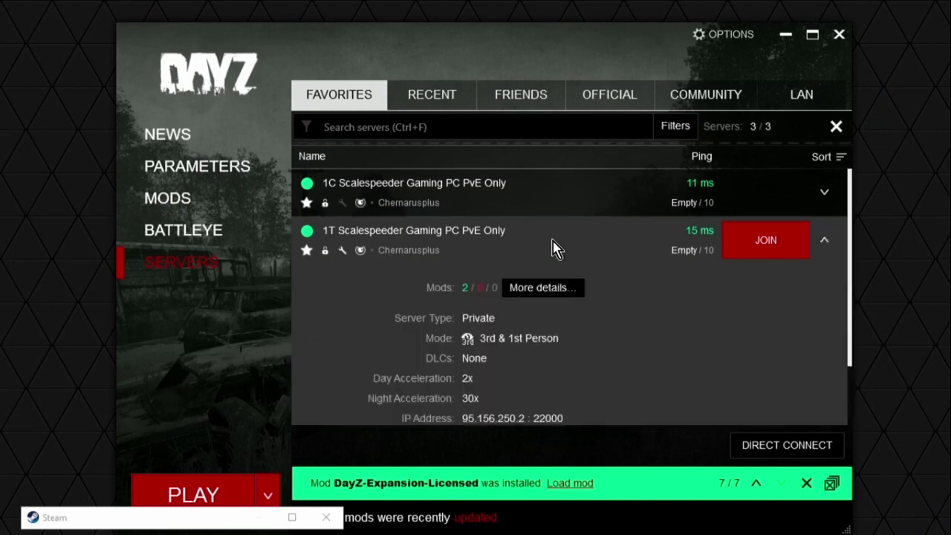
click(551, 290)
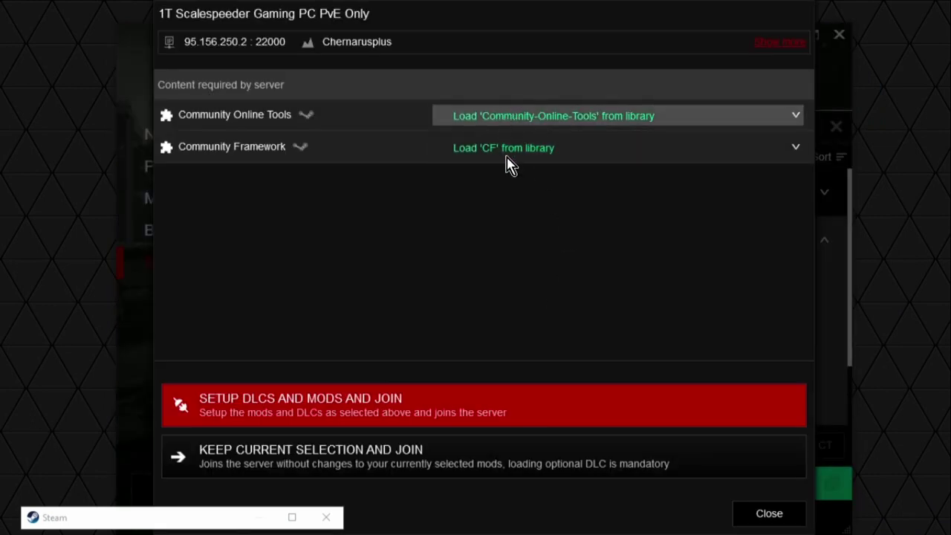
click(792, 520)
Step: Unload the Trader mod, and load Community-Online-Tools together with its CF dependency
click(186, 203)
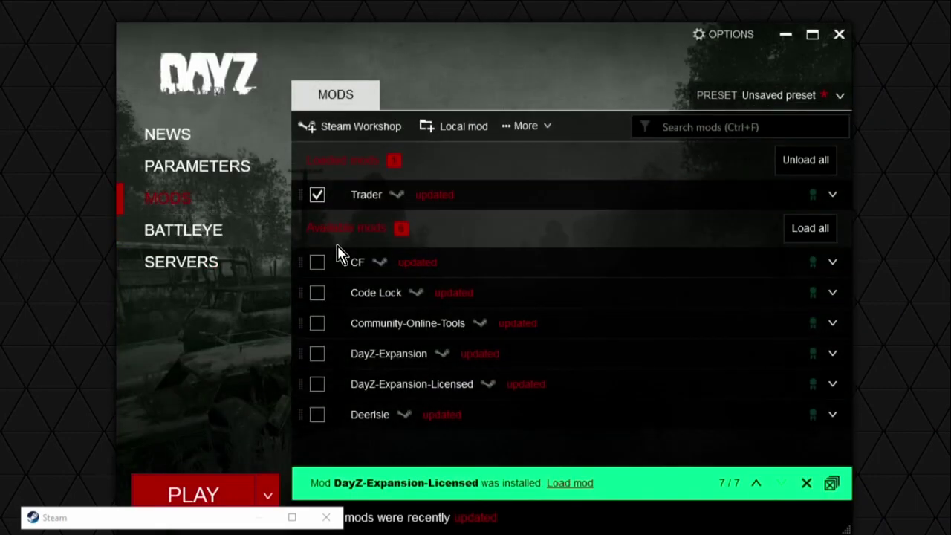
click(317, 194)
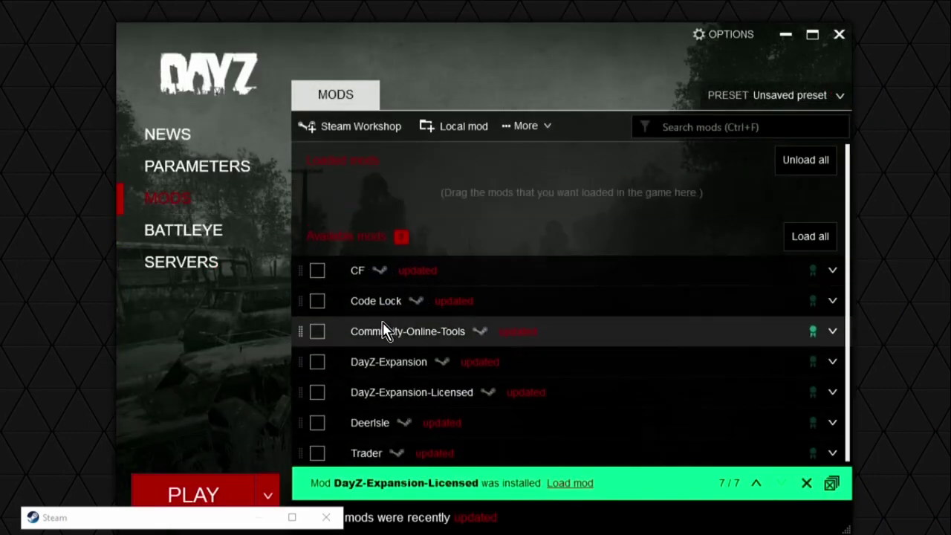
click(317, 331)
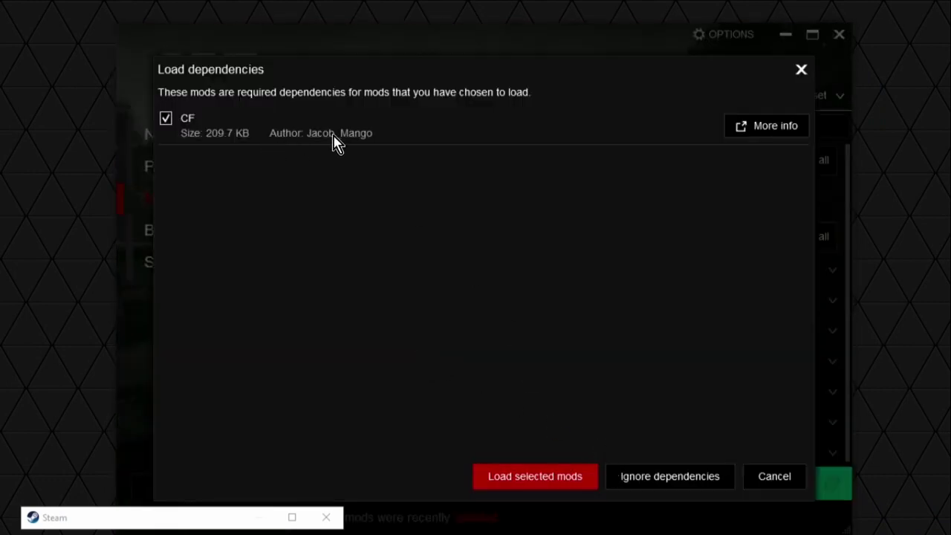
click(566, 481)
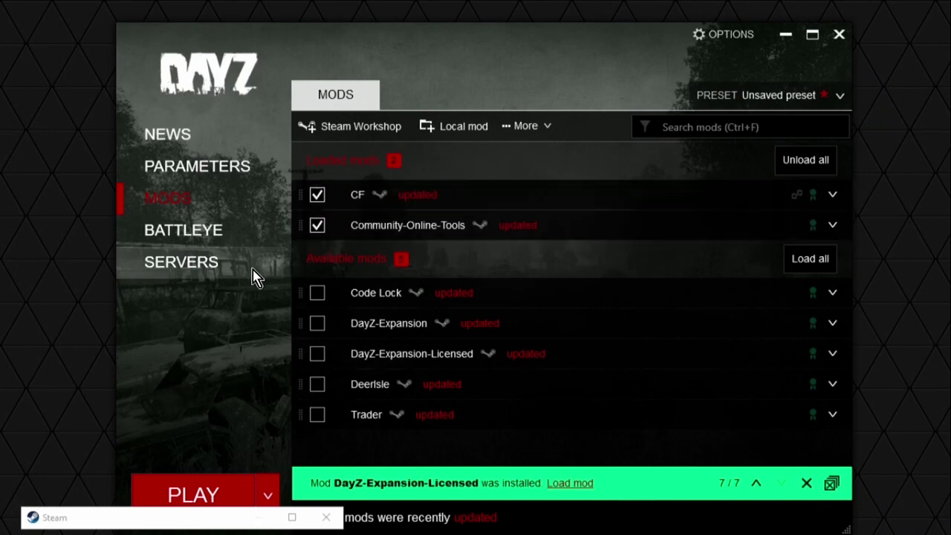
Step: Check the join options for the 1T Scalespeeder server, close them without joining, and collapse the server's entry
click(191, 260)
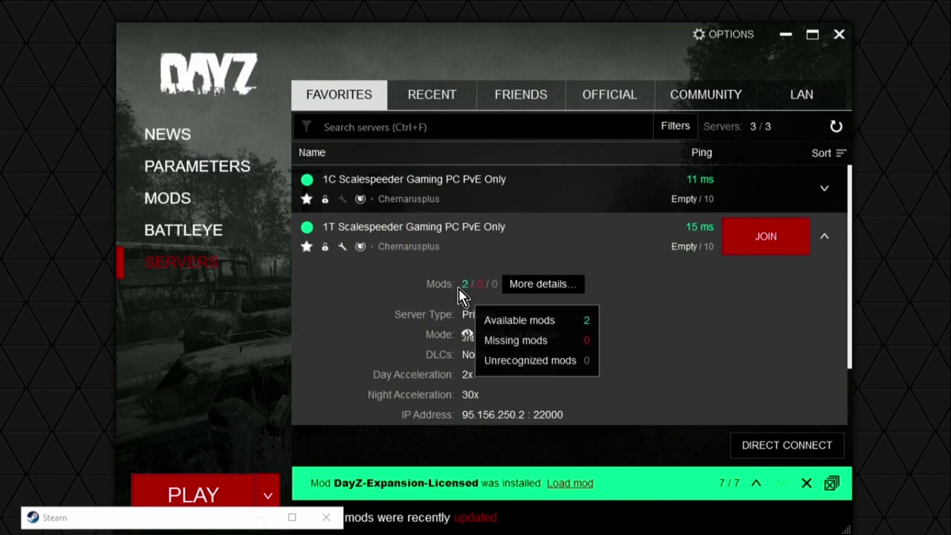
click(773, 241)
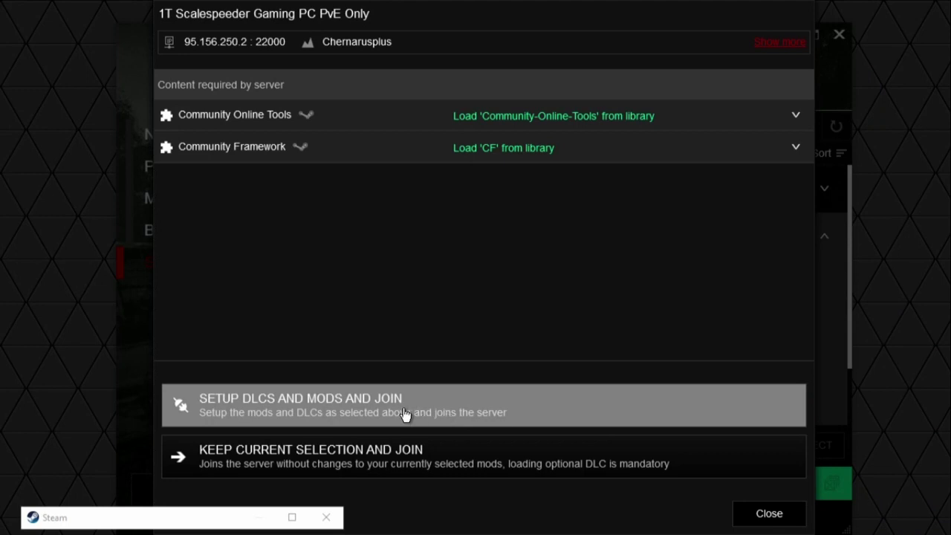
click(752, 517)
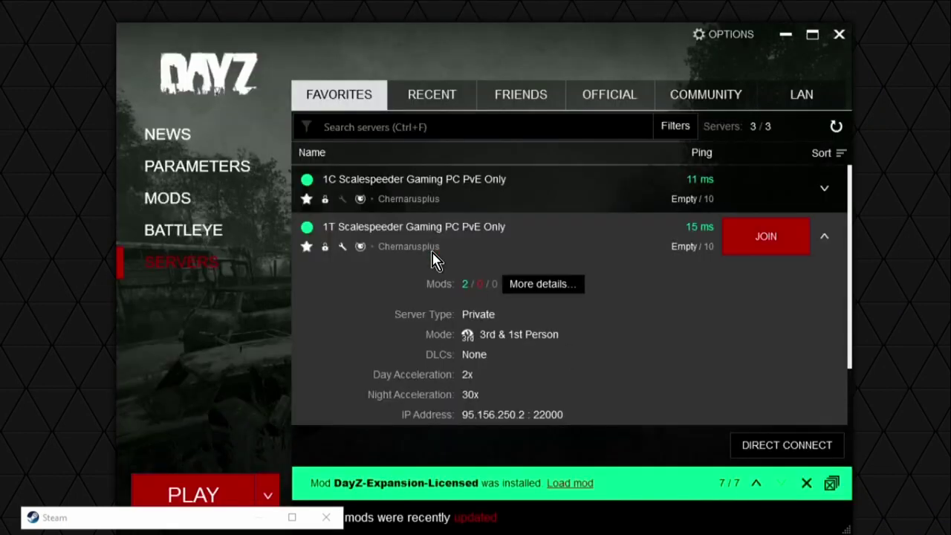
scroll(456, 259, down, 1)
scroll(520, 271, up, 1)
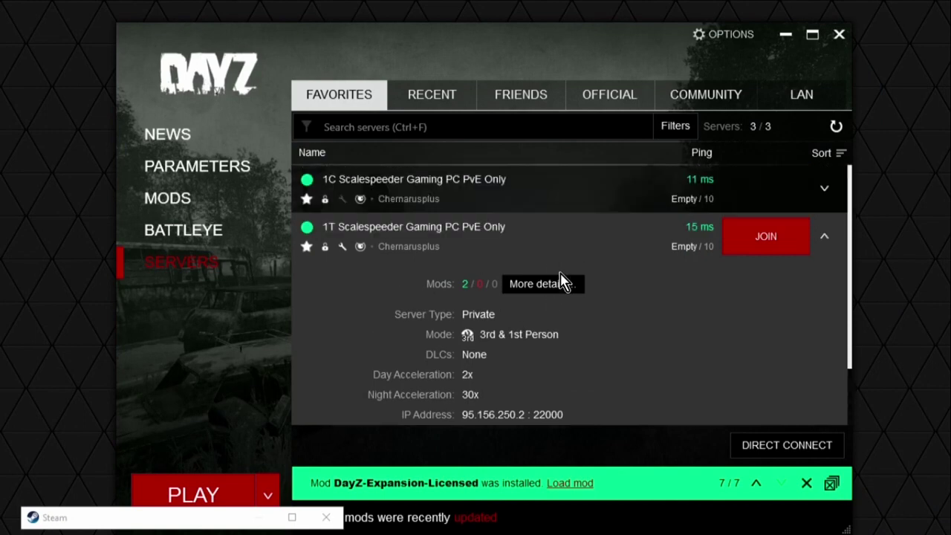
click(825, 244)
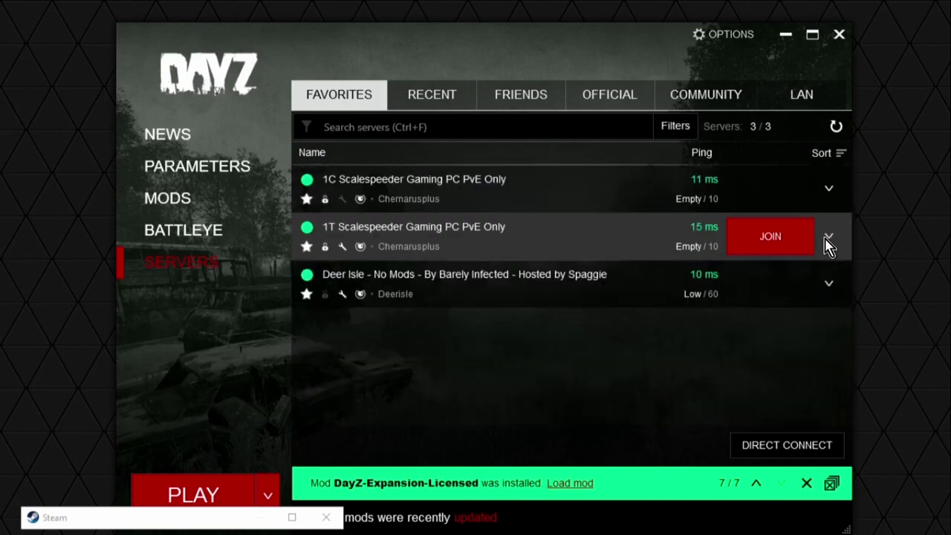
Step: Expand the favorite Deer Isle server, review its mod availability and required content, and close the details
click(498, 299)
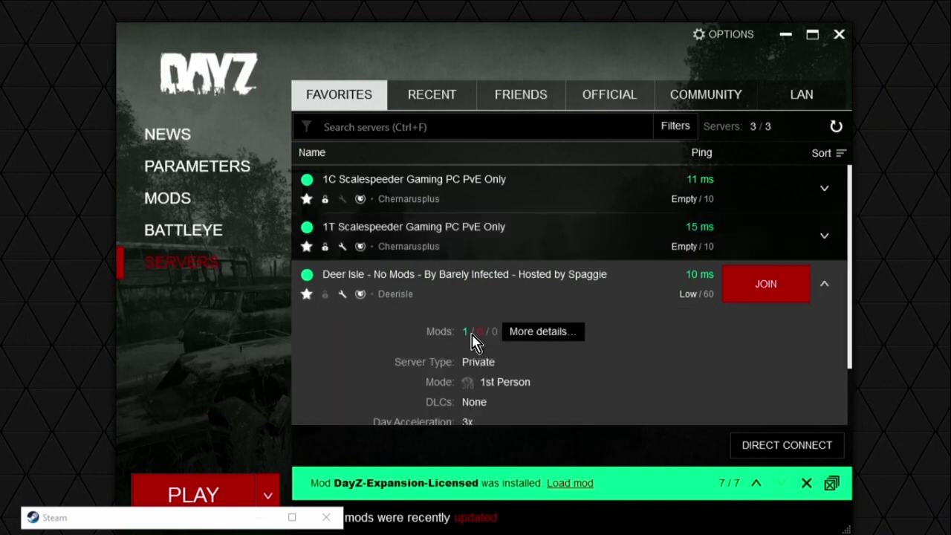
mouse_move(472, 338)
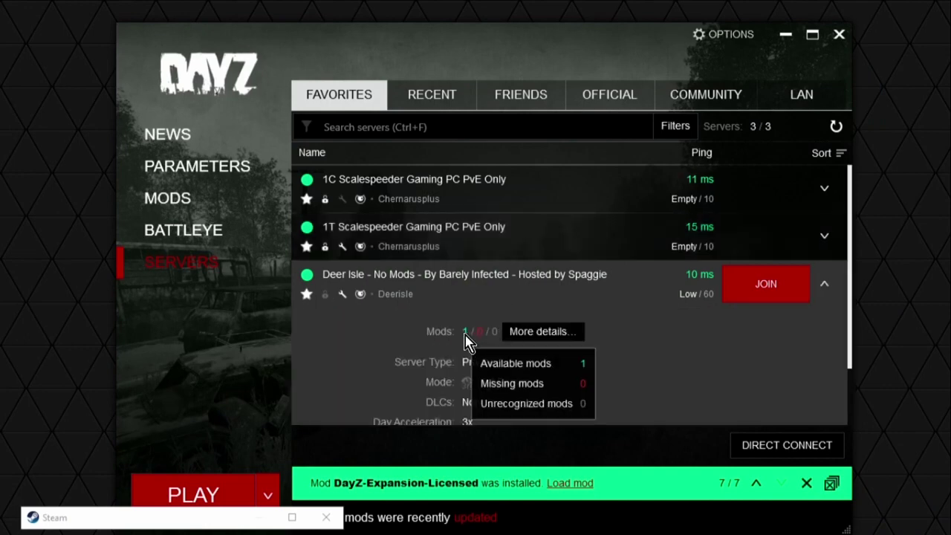
click(531, 333)
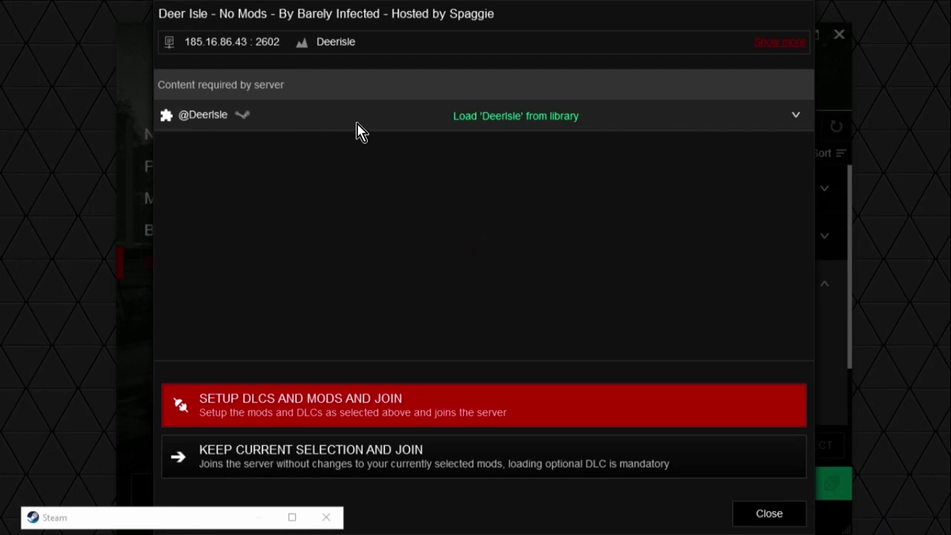
click(747, 509)
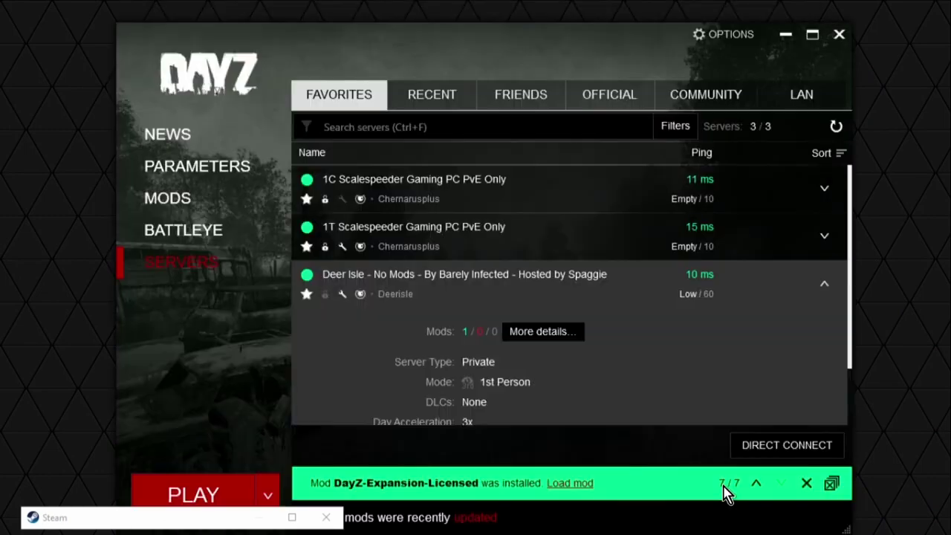
Step: Unload CF and Community-Online-Tools, and load the DeerIsle mod instead
click(188, 197)
click(318, 195)
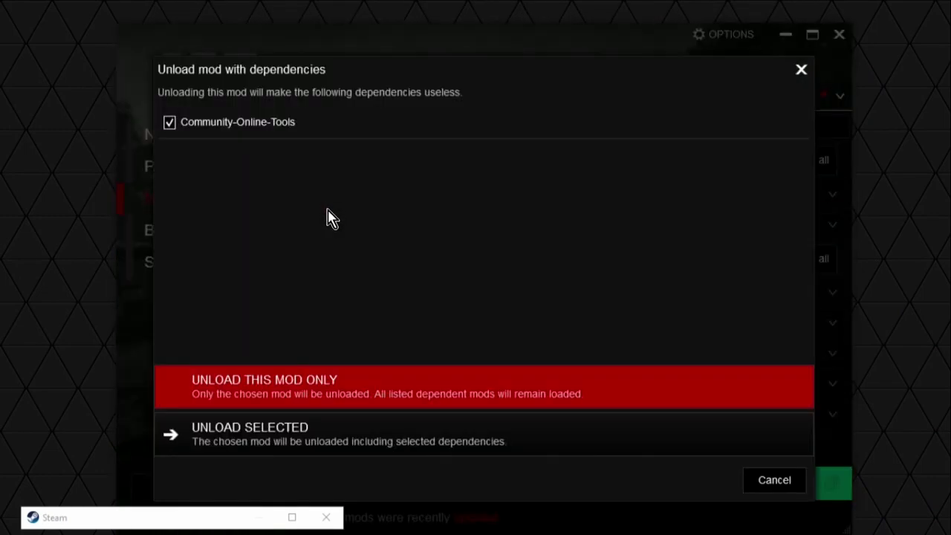
click(315, 382)
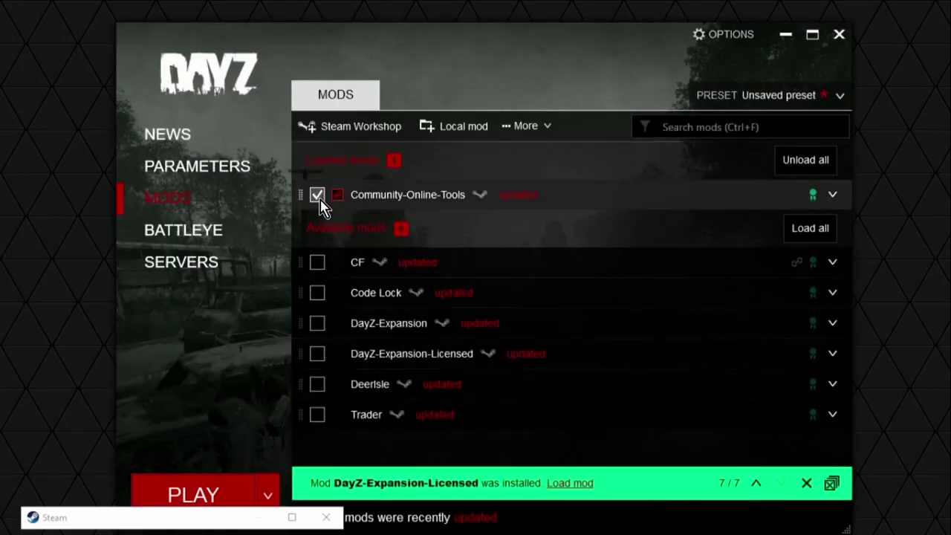
click(320, 198)
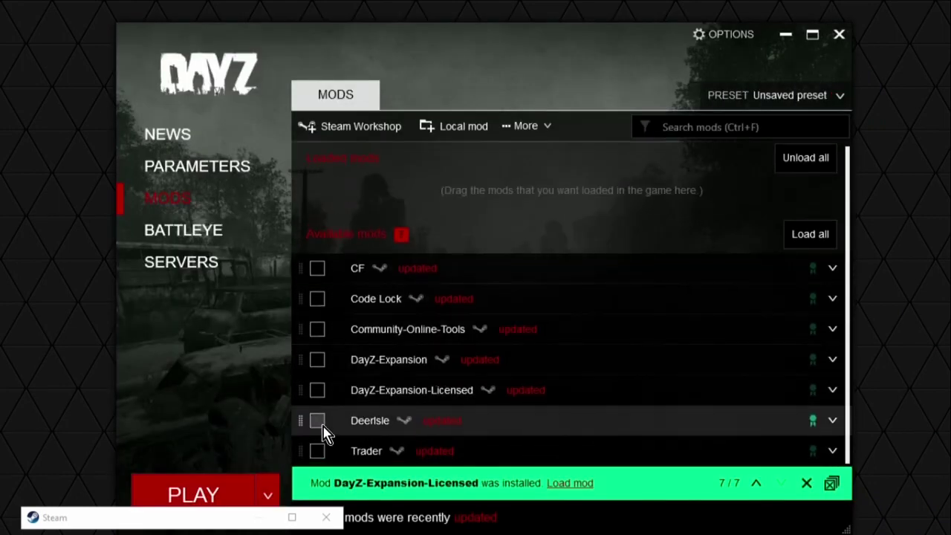
click(319, 422)
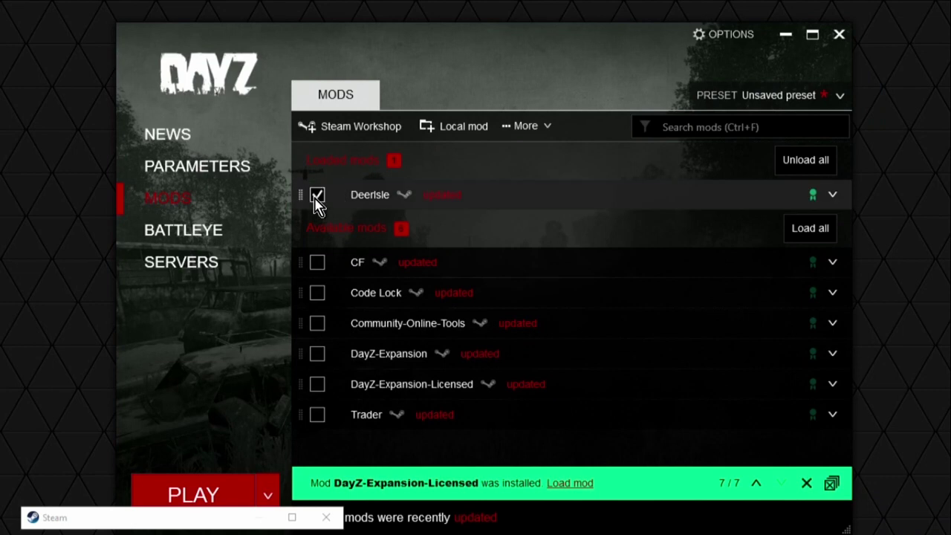
Step: Check the join options for the Deer Isle server, and close them without joining
click(202, 271)
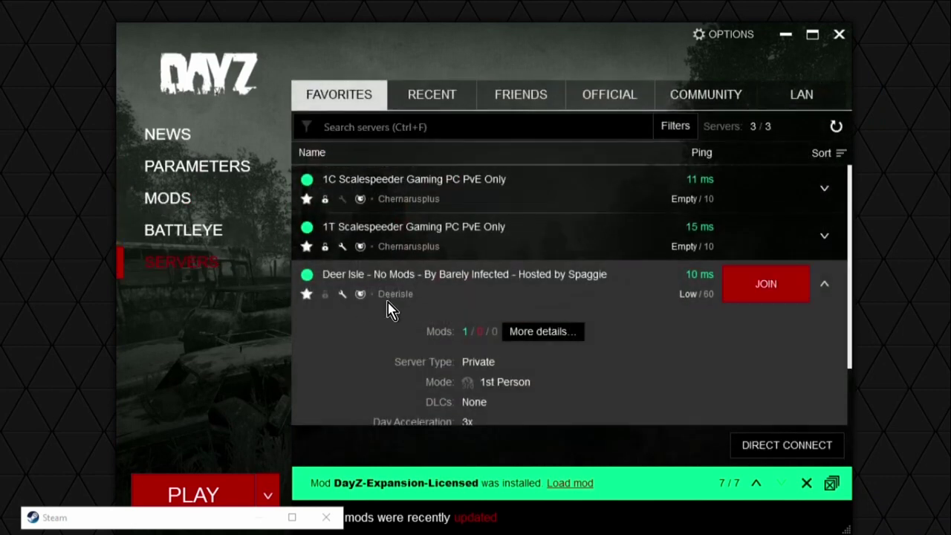
click(777, 290)
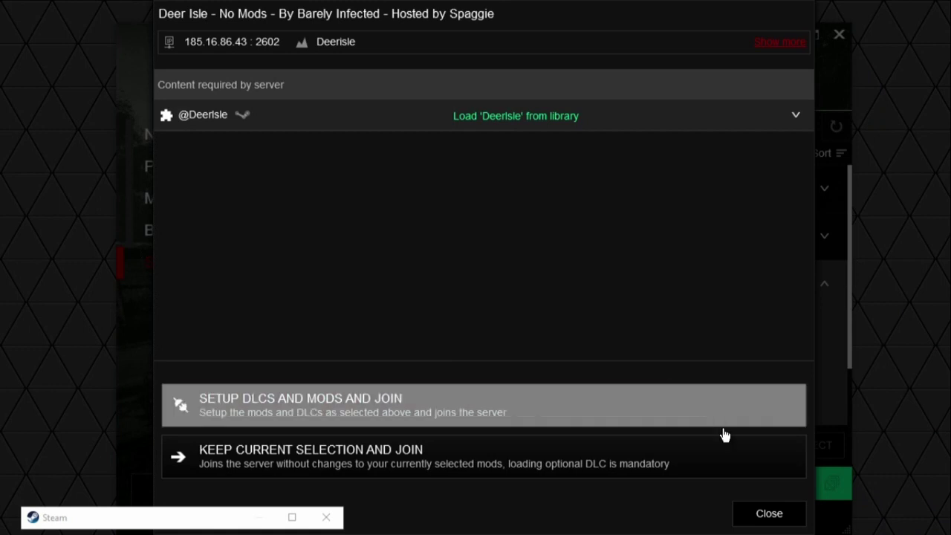
click(771, 519)
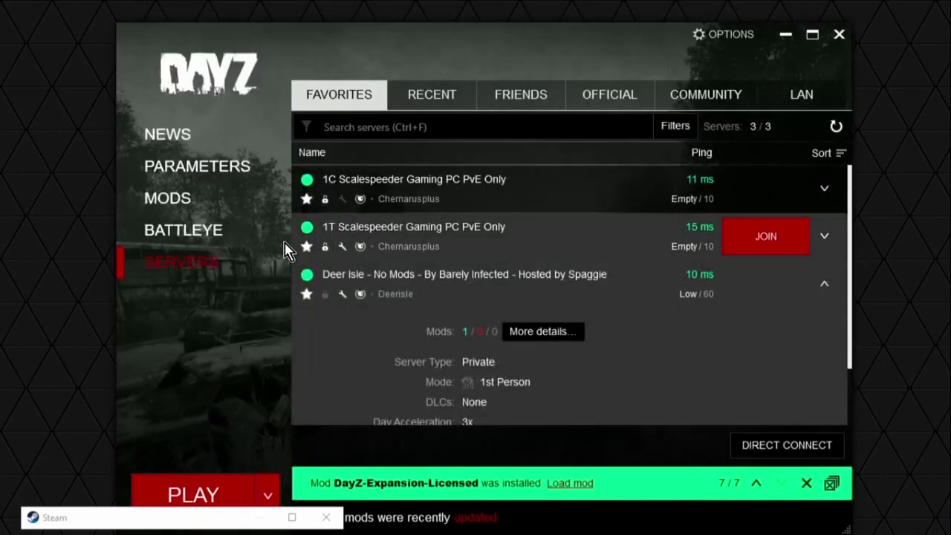
Step: Unload the DeerIsle mod in the launcher's mod list
click(190, 202)
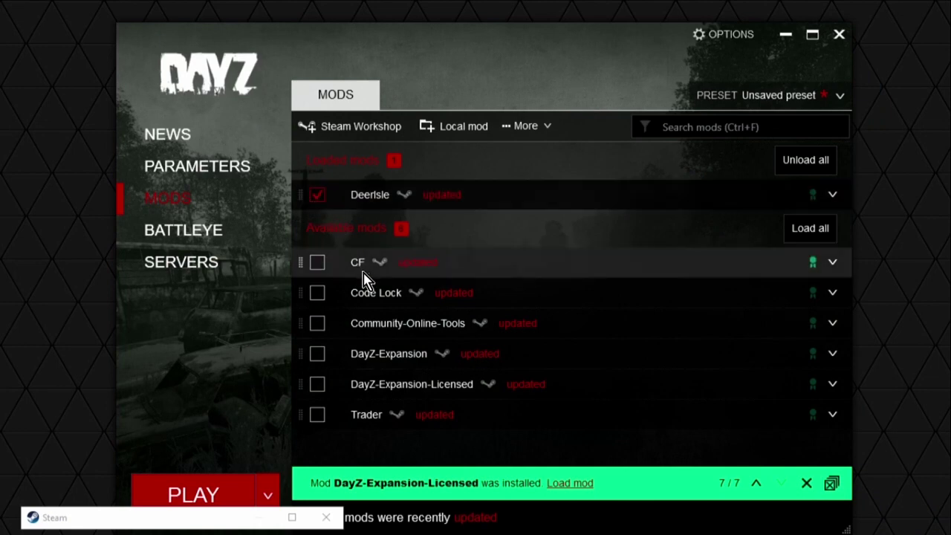
click(316, 197)
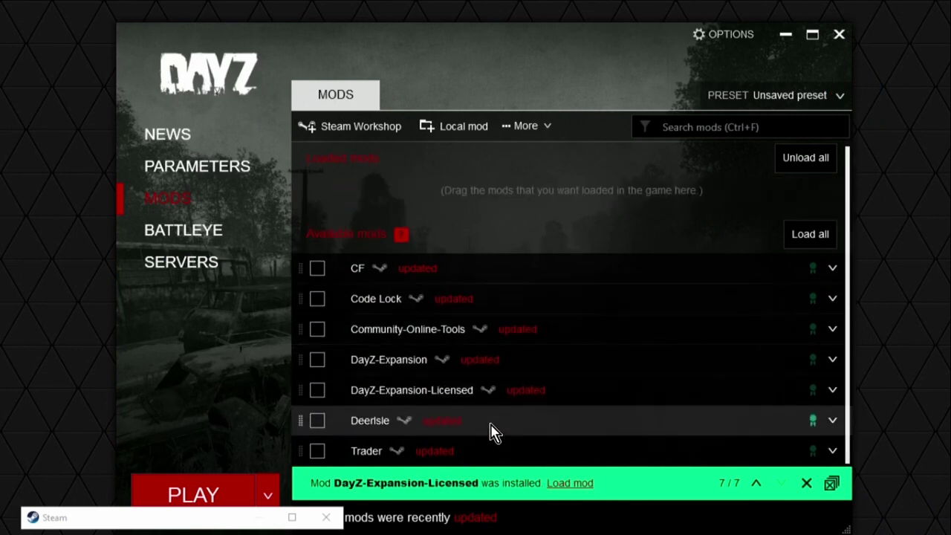